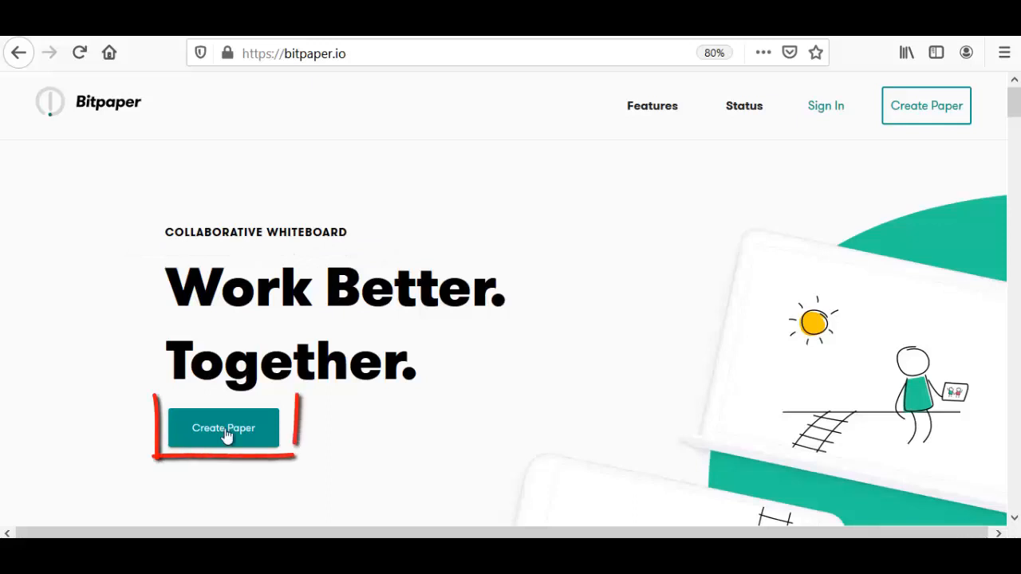
# Create a new paper named "Online Class" and dismiss its introductory guide
pyautogui.click(225, 428)
pyautogui.write('Online C')
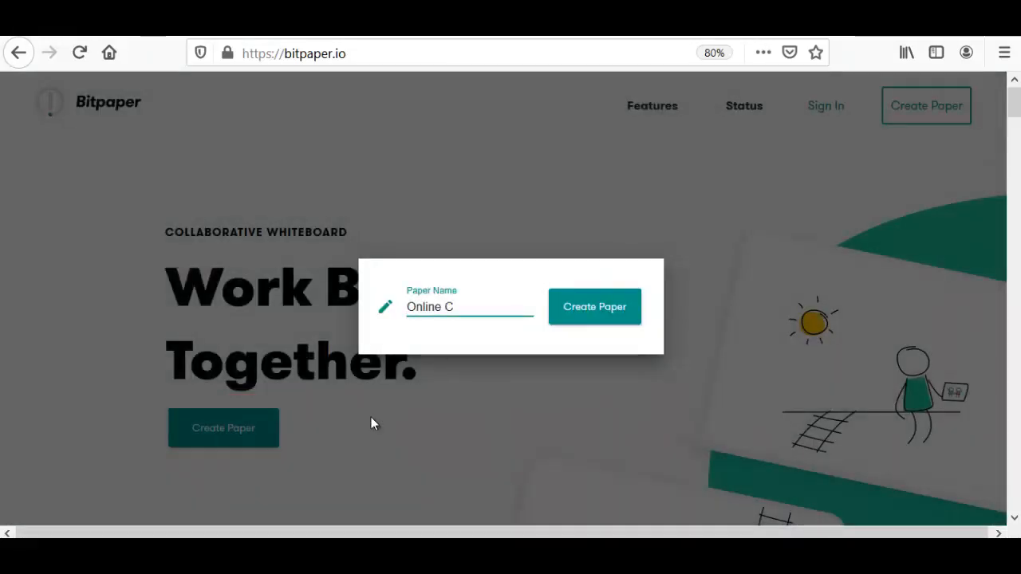
pyautogui.write('lass')
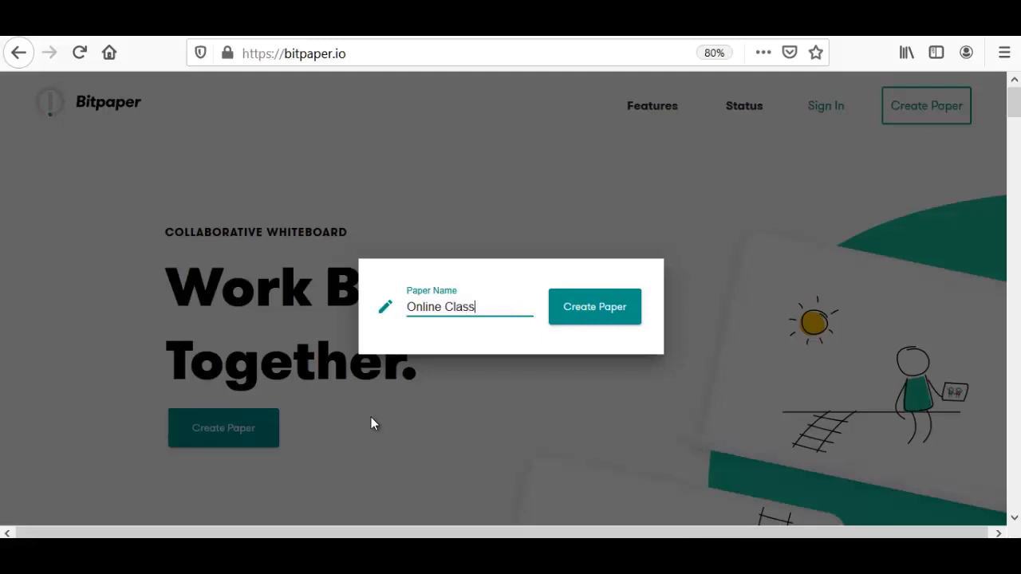
pyautogui.click(632, 315)
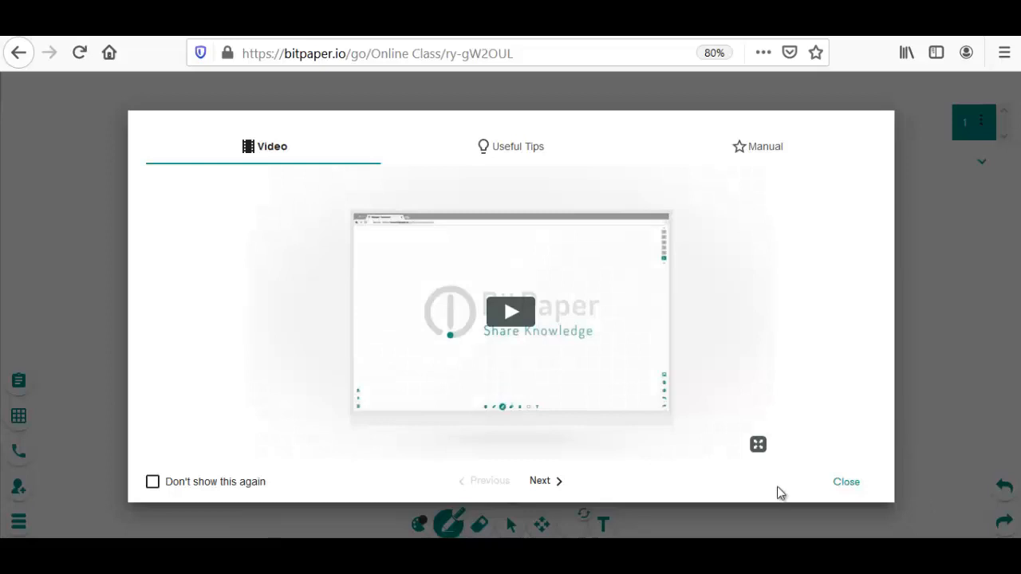
pyautogui.click(846, 483)
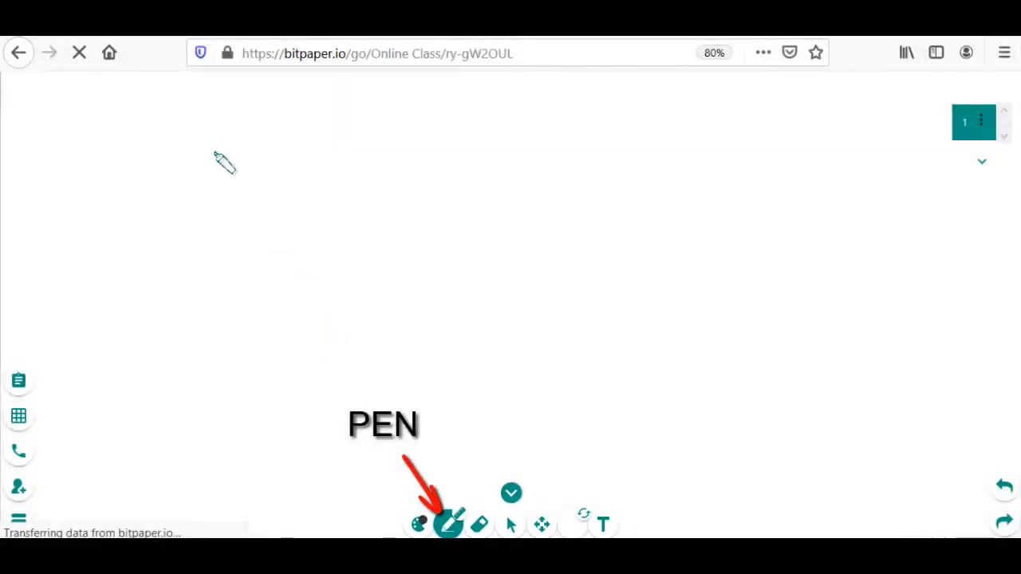
# Handwrite "Hello" in black with the Pen tool and, below it, the underlined equation x² + 2x + 3 = 0
pyautogui.moveTo(216, 120); pyautogui.dragTo(212, 163)
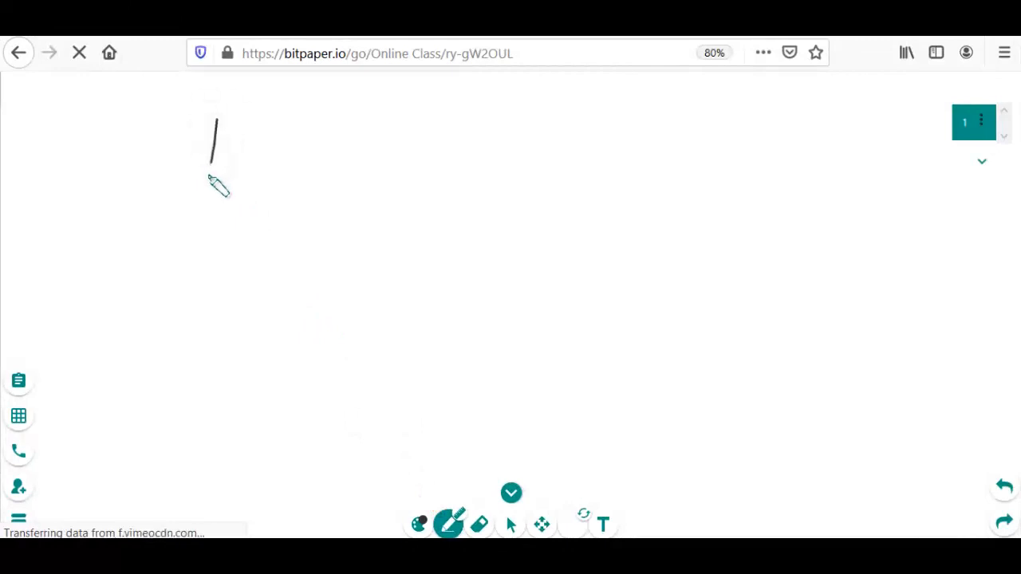
pyautogui.moveTo(253, 117)
pyautogui.mouseDown()
pyautogui.moveTo(249, 169)
pyautogui.moveTo(254, 149)
pyautogui.moveTo(322, 158)
pyautogui.moveTo(351, 140)
pyautogui.moveTo(342, 143)
pyautogui.mouseUp()
pyautogui.moveTo(220, 228)
pyautogui.mouseDown()
pyautogui.moveTo(252, 240)
pyautogui.moveTo(254, 261)
pyautogui.mouseUp()
pyautogui.moveTo(263, 204)
pyautogui.mouseDown()
pyautogui.moveTo(308, 243)
pyautogui.moveTo(297, 260)
pyautogui.moveTo(454, 244)
pyautogui.moveTo(443, 261)
pyautogui.mouseUp()
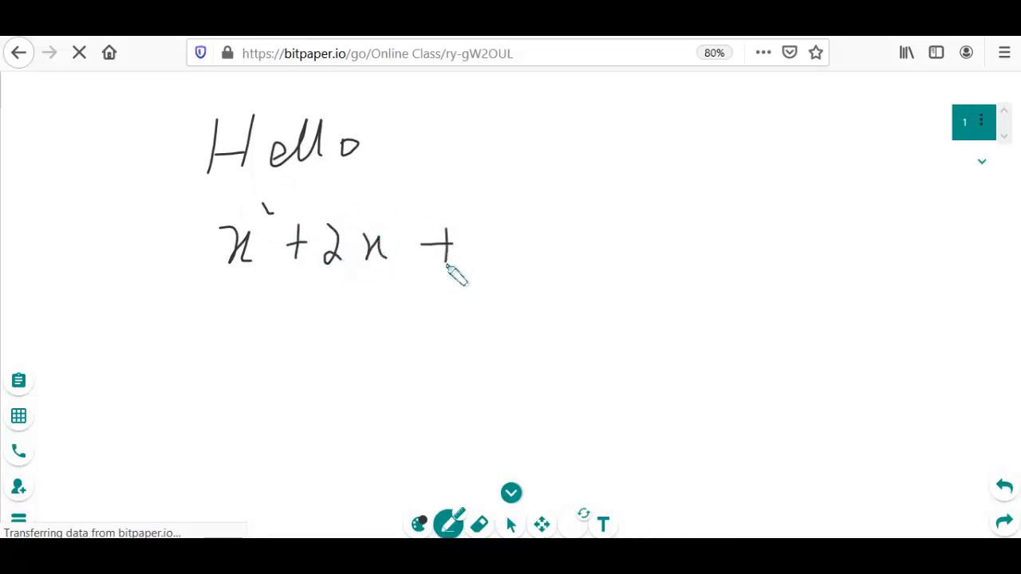
pyautogui.moveTo(489, 226)
pyautogui.mouseDown()
pyautogui.moveTo(511, 250)
pyautogui.moveTo(501, 260)
pyautogui.mouseUp()
pyautogui.moveTo(554, 234)
pyautogui.mouseDown()
pyautogui.moveTo(570, 231)
pyautogui.moveTo(574, 250)
pyautogui.moveTo(612, 255)
pyautogui.moveTo(613, 225)
pyautogui.mouseUp()
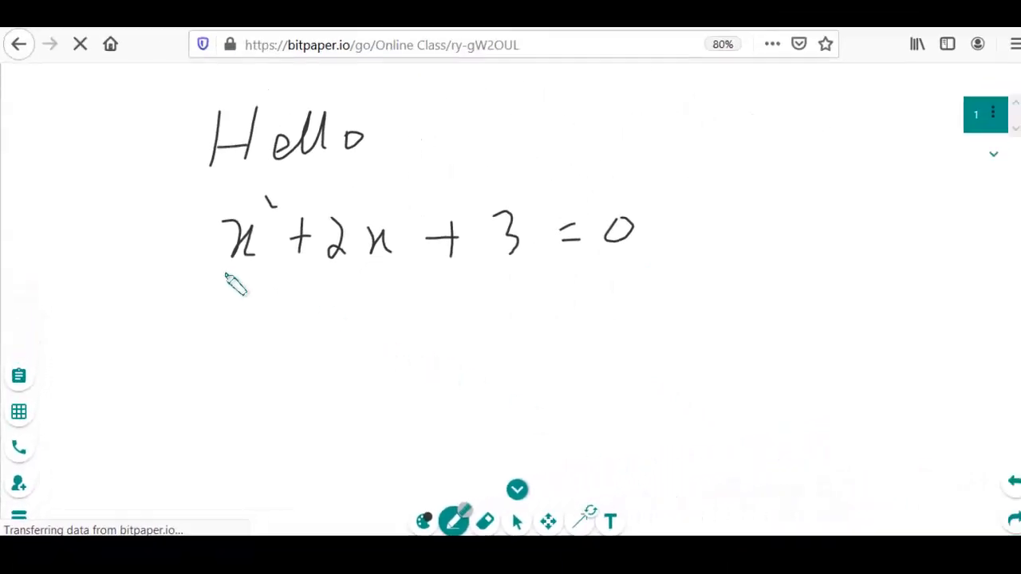
pyautogui.moveTo(221, 280); pyautogui.dragTo(632, 276)
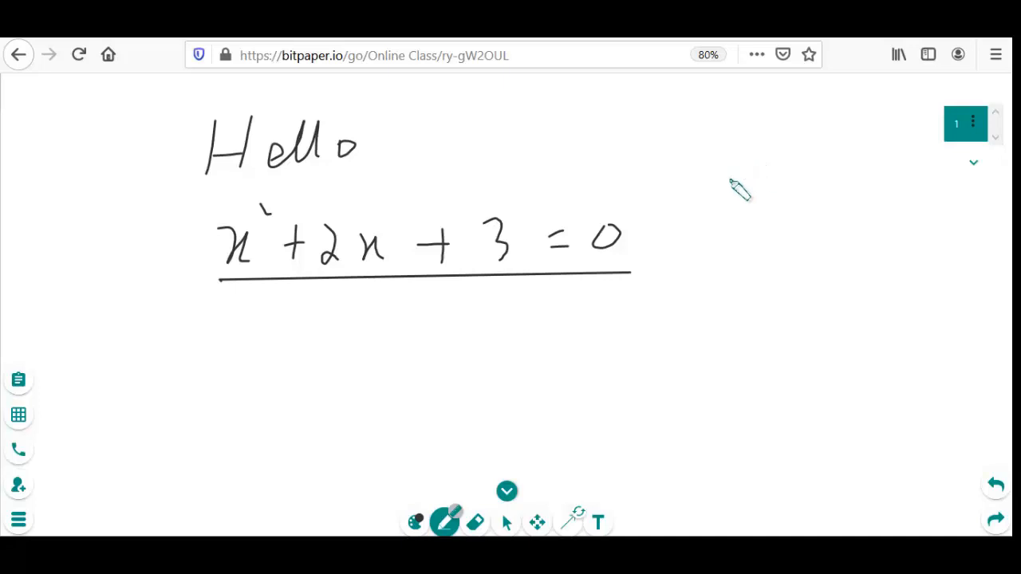
# Draw a rectangle to the right of the equation with black vertical sides and red horizontal sides
pyautogui.moveTo(729, 181); pyautogui.dragTo(726, 328)
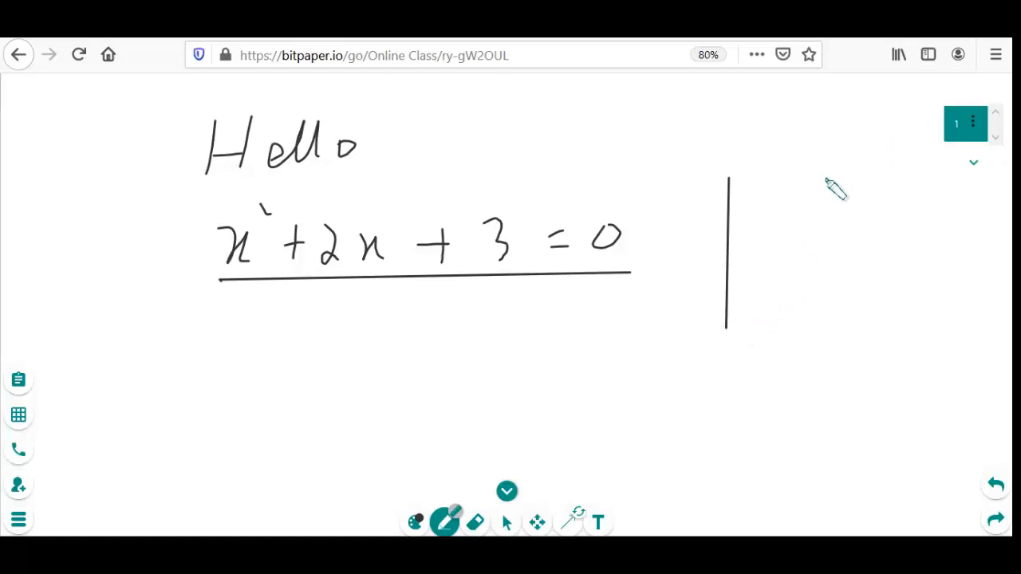
pyautogui.moveTo(827, 177)
pyautogui.mouseDown()
pyautogui.moveTo(843, 301)
pyautogui.moveTo(821, 335)
pyautogui.moveTo(824, 315)
pyautogui.mouseUp()
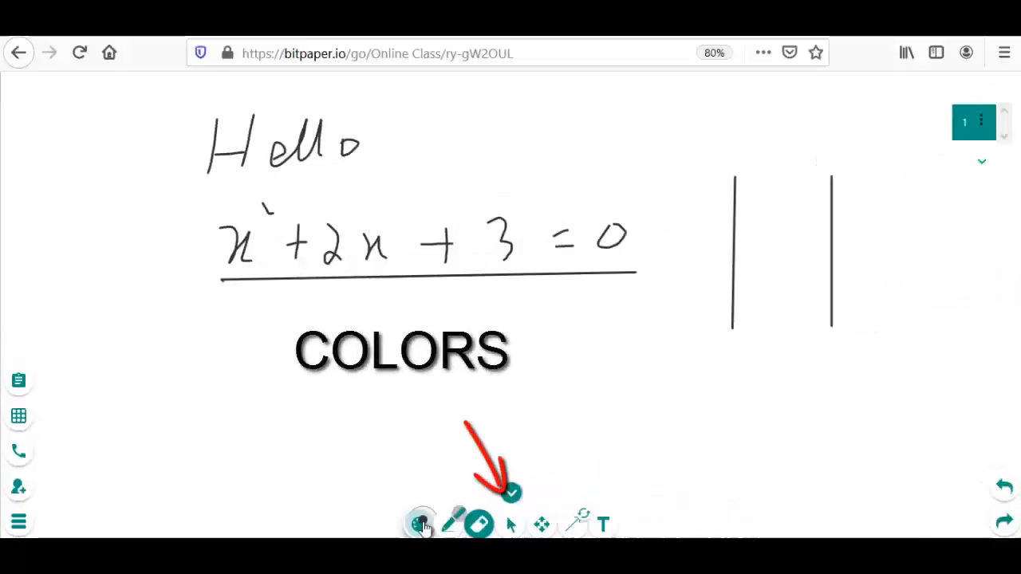
pyautogui.click(506, 510)
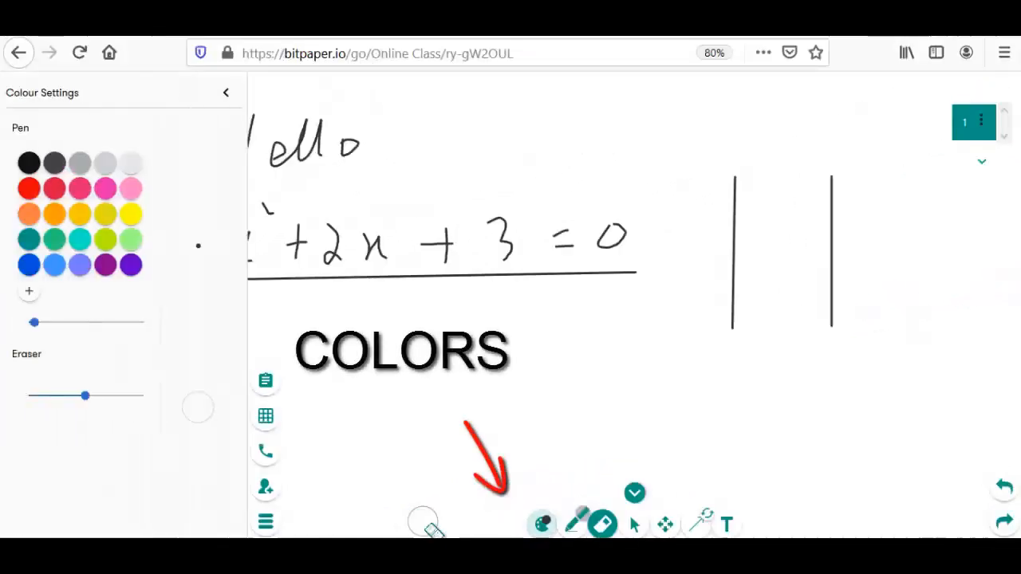
pyautogui.click(52, 192)
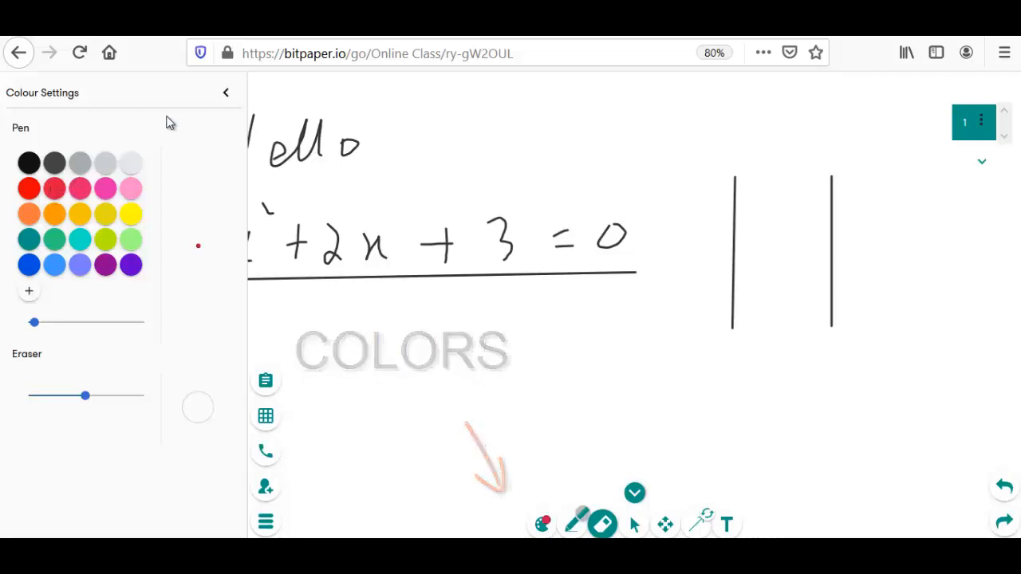
pyautogui.click(227, 99)
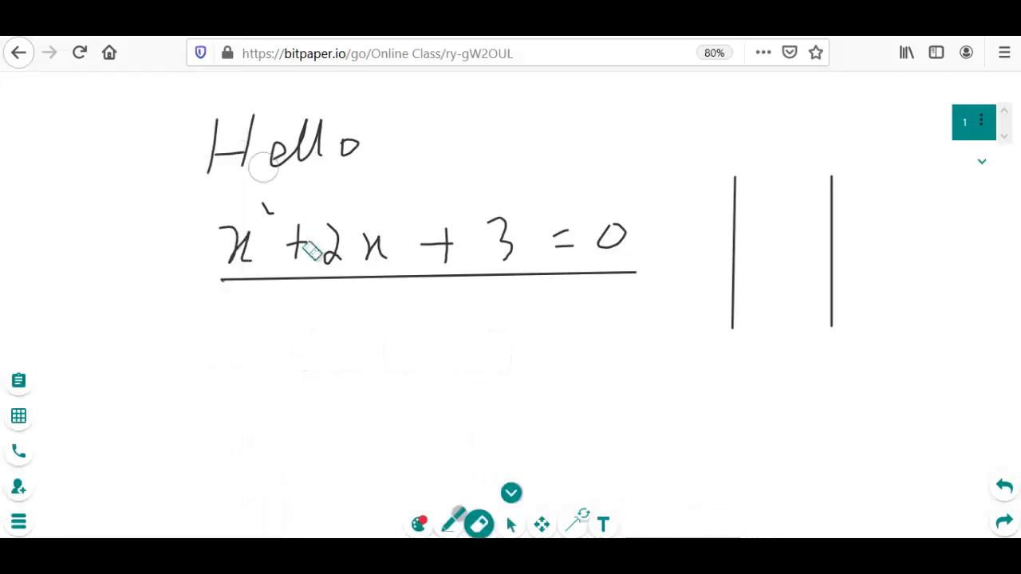
pyautogui.press('p')
pyautogui.moveTo(735, 187); pyautogui.dragTo(832, 186)
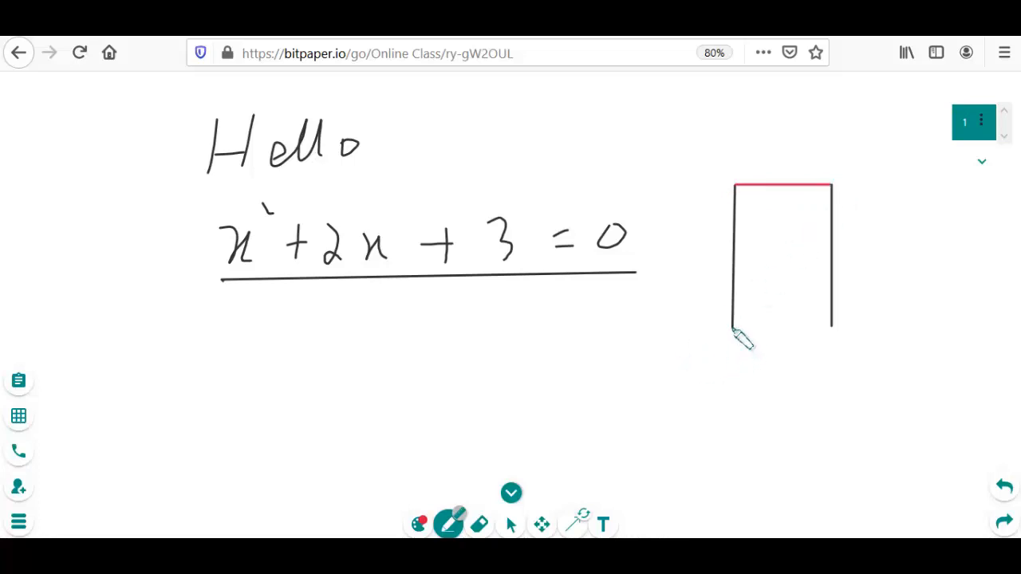
pyautogui.moveTo(733, 328); pyautogui.dragTo(838, 342)
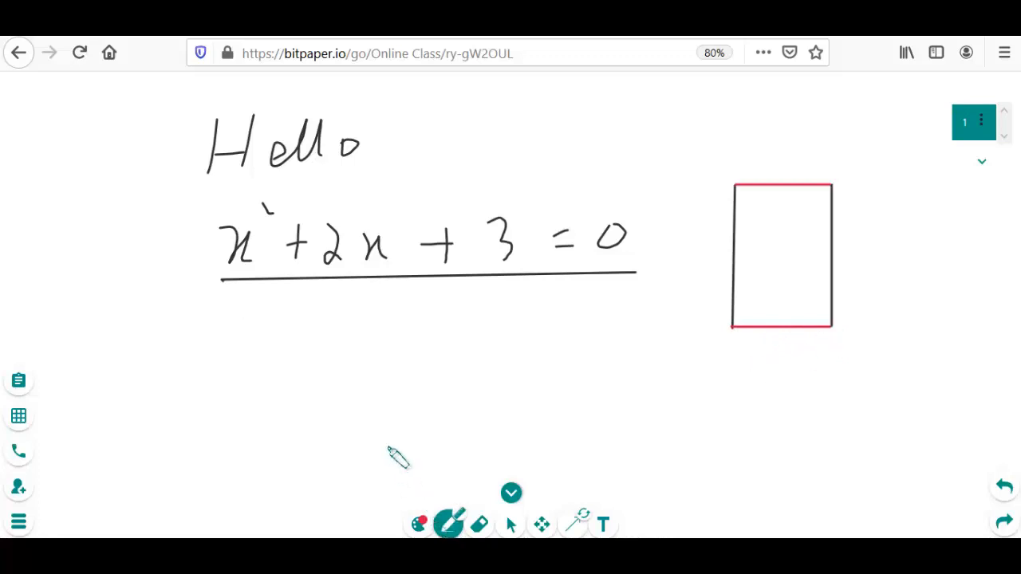
# Handwrite the equation x² + 2x + x + 3 = 0 in red beneath the underlined equation
pyautogui.moveTo(230, 315)
pyautogui.mouseDown()
pyautogui.moveTo(225, 354)
pyautogui.moveTo(272, 351)
pyautogui.mouseUp()
pyautogui.moveTo(276, 303)
pyautogui.mouseDown()
pyautogui.moveTo(327, 333)
pyautogui.moveTo(314, 344)
pyautogui.moveTo(410, 347)
pyautogui.moveTo(443, 336)
pyautogui.moveTo(441, 348)
pyautogui.moveTo(488, 349)
pyautogui.moveTo(540, 332)
pyautogui.moveTo(531, 349)
pyautogui.mouseUp()
pyautogui.moveTo(567, 319)
pyautogui.mouseDown()
pyautogui.moveTo(579, 333)
pyautogui.moveTo(569, 349)
pyautogui.mouseUp()
pyautogui.moveTo(607, 319)
pyautogui.mouseDown()
pyautogui.moveTo(623, 317)
pyautogui.moveTo(628, 340)
pyautogui.moveTo(669, 318)
pyautogui.mouseUp()
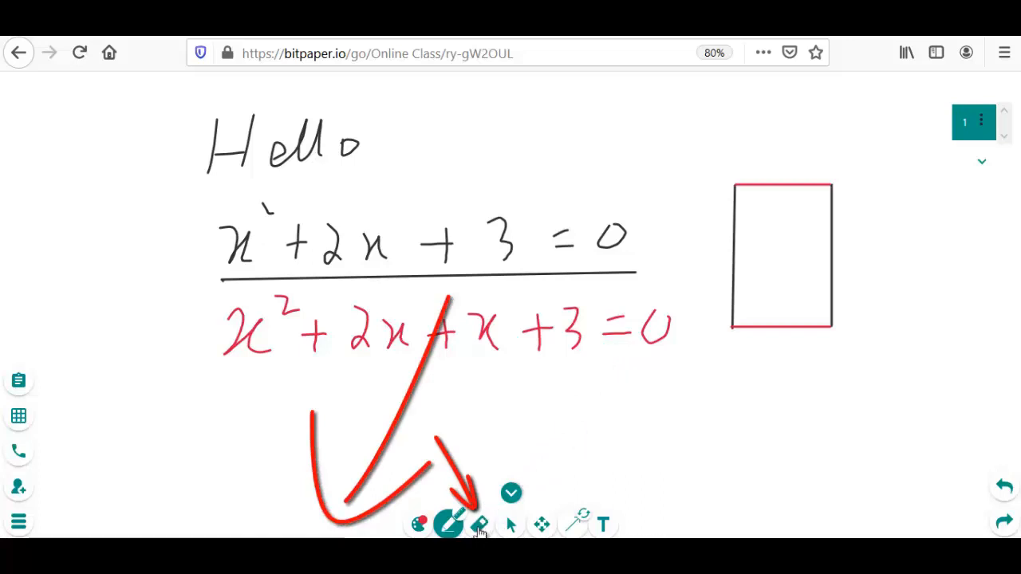
# Erase the 0 of the red equation and the two red horizontal sides of the rectangle
pyautogui.click(480, 526)
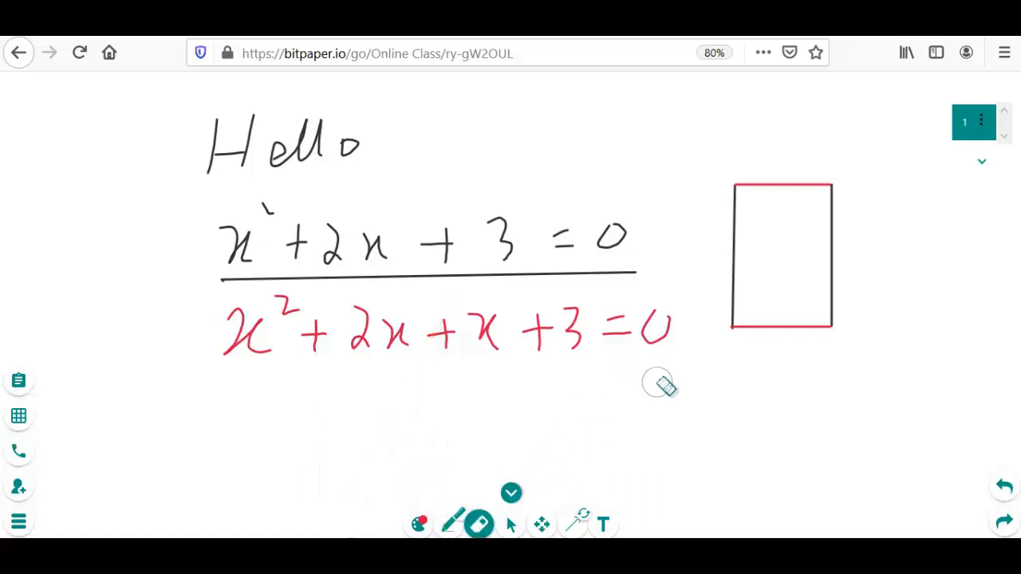
pyautogui.moveTo(650, 353)
pyautogui.mouseDown()
pyautogui.moveTo(650, 333)
pyautogui.moveTo(667, 311)
pyautogui.moveTo(662, 344)
pyautogui.mouseUp()
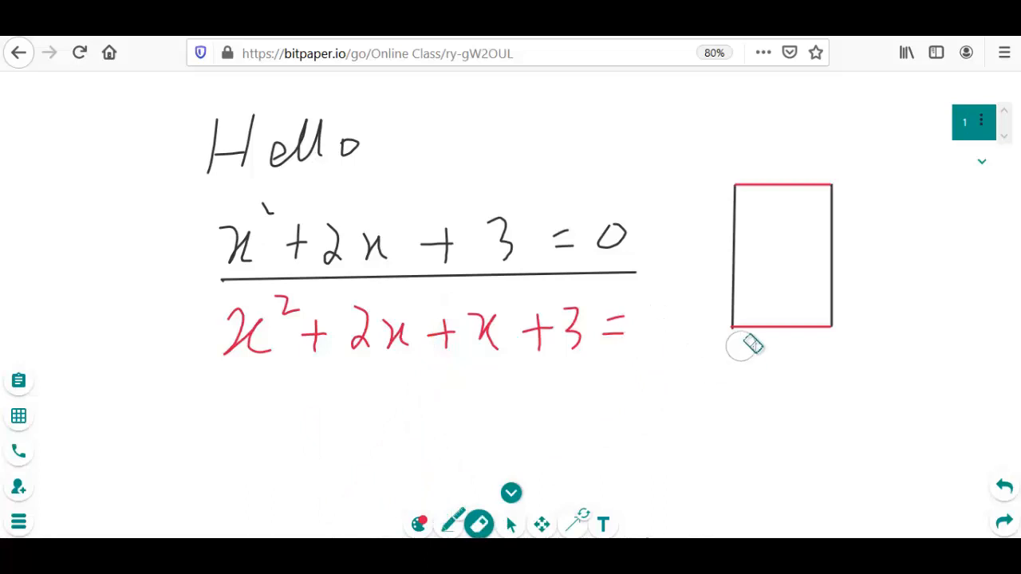
pyautogui.moveTo(732, 318); pyautogui.dragTo(823, 312)
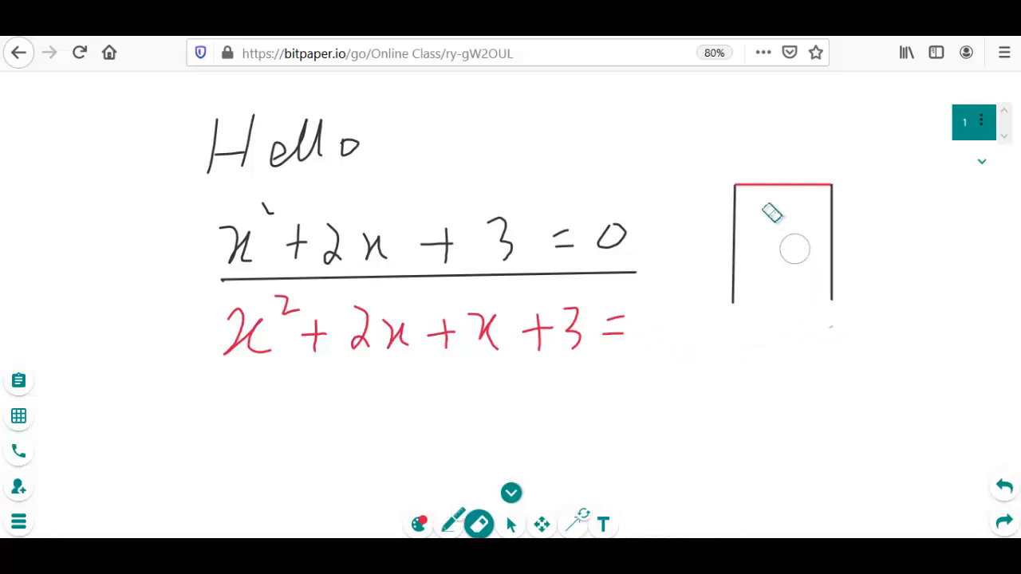
pyautogui.moveTo(743, 185); pyautogui.dragTo(836, 184)
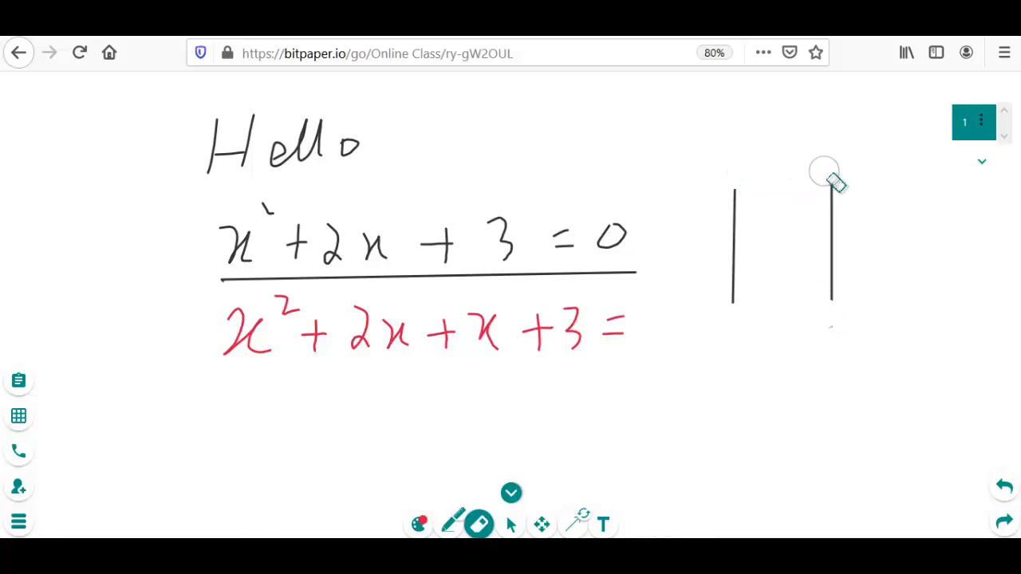
# Select both handwritten equations together and move them to the left edge of the whiteboard
pyautogui.click(513, 526)
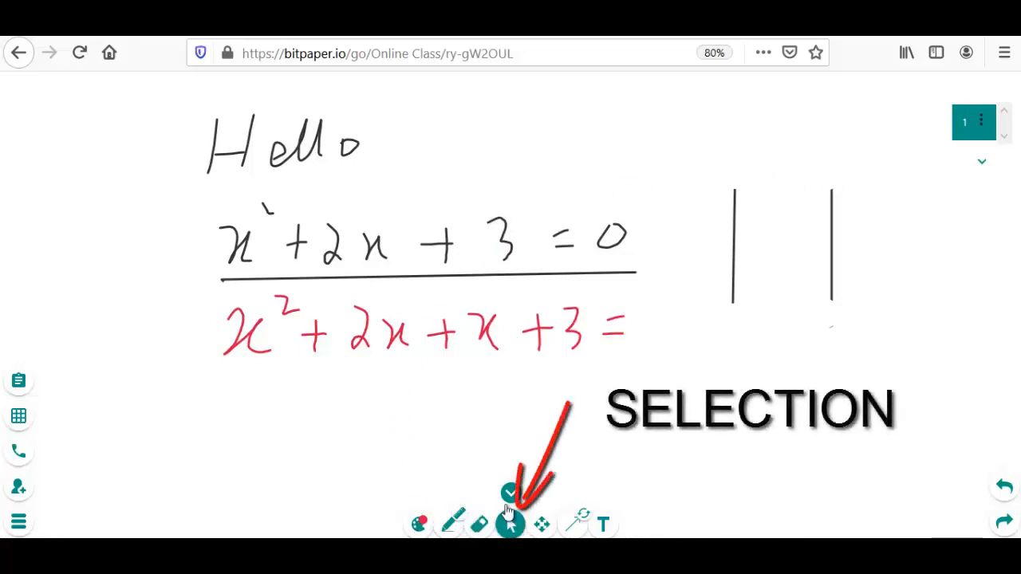
pyautogui.moveTo(183, 194)
pyautogui.mouseDown()
pyautogui.moveTo(419, 462)
pyautogui.moveTo(657, 458)
pyautogui.moveTo(668, 441)
pyautogui.mouseUp()
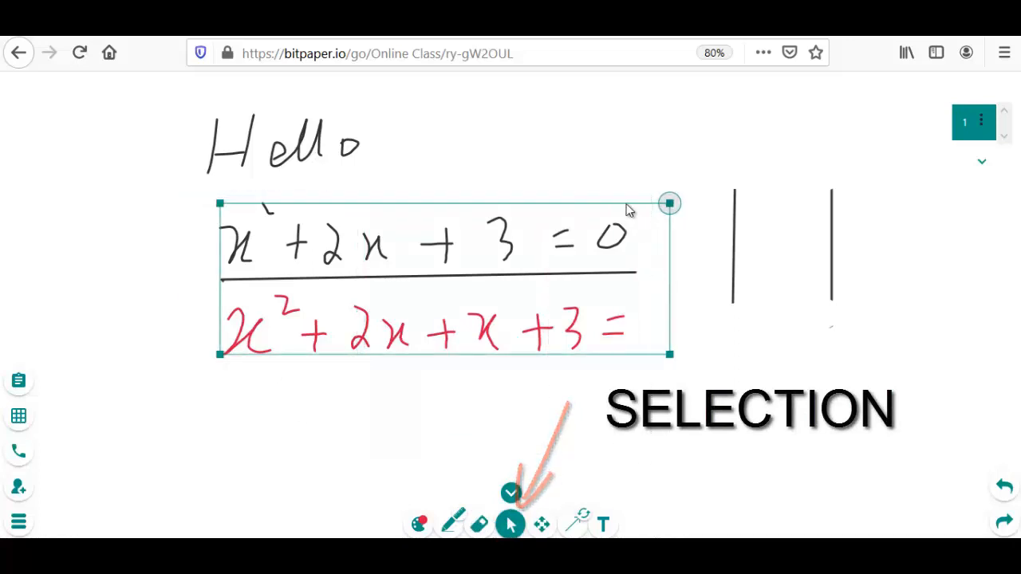
pyautogui.moveTo(628, 207); pyautogui.dragTo(391, 196)
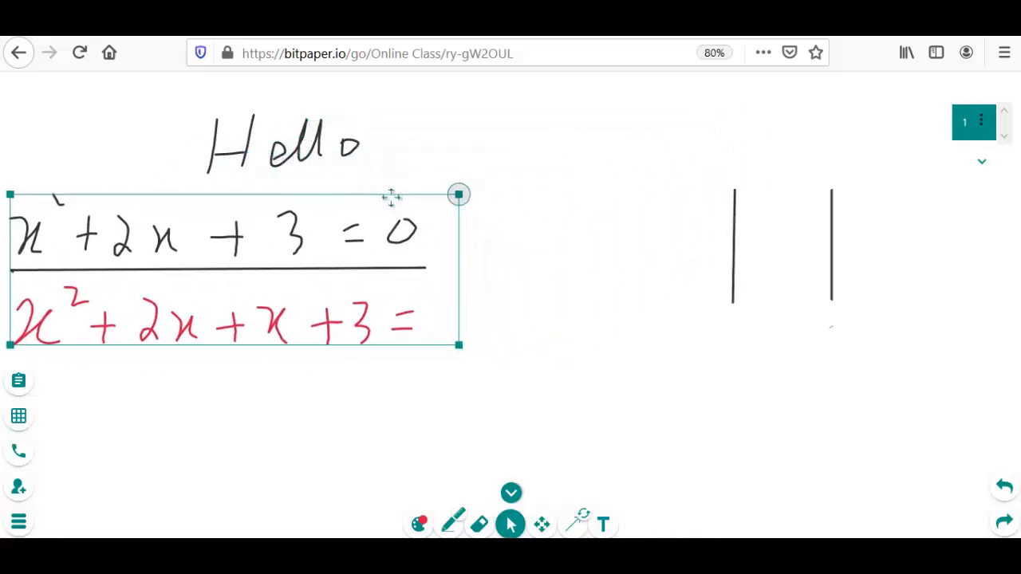
pyautogui.click(519, 266)
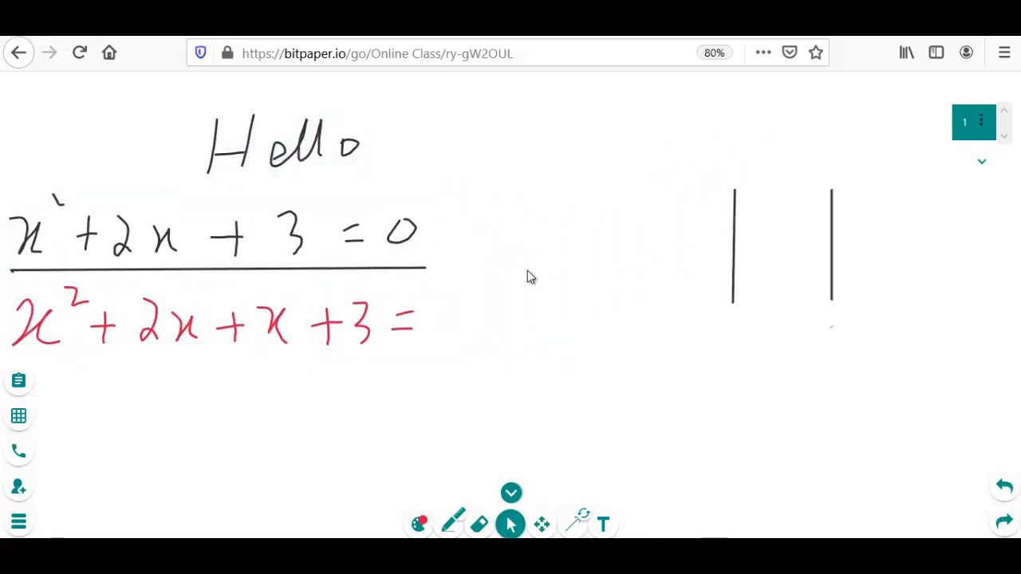
# Draw a red star shape between the equations and the vertical lines, and enclose it in a red rectangle shape
pyautogui.click(541, 525)
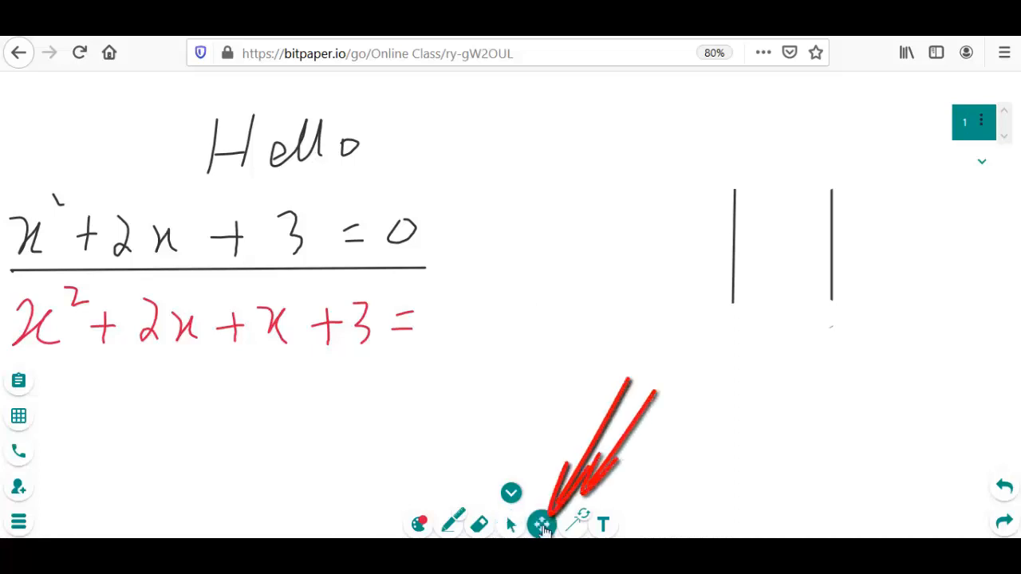
pyautogui.moveTo(525, 362)
pyautogui.mouseDown()
pyautogui.moveTo(570, 337)
pyautogui.moveTo(628, 346)
pyautogui.moveTo(526, 356)
pyautogui.moveTo(335, 346)
pyautogui.moveTo(147, 381)
pyautogui.moveTo(442, 399)
pyautogui.moveTo(572, 391)
pyautogui.moveTo(535, 372)
pyautogui.moveTo(532, 122)
pyautogui.moveTo(516, 369)
pyautogui.mouseUp()
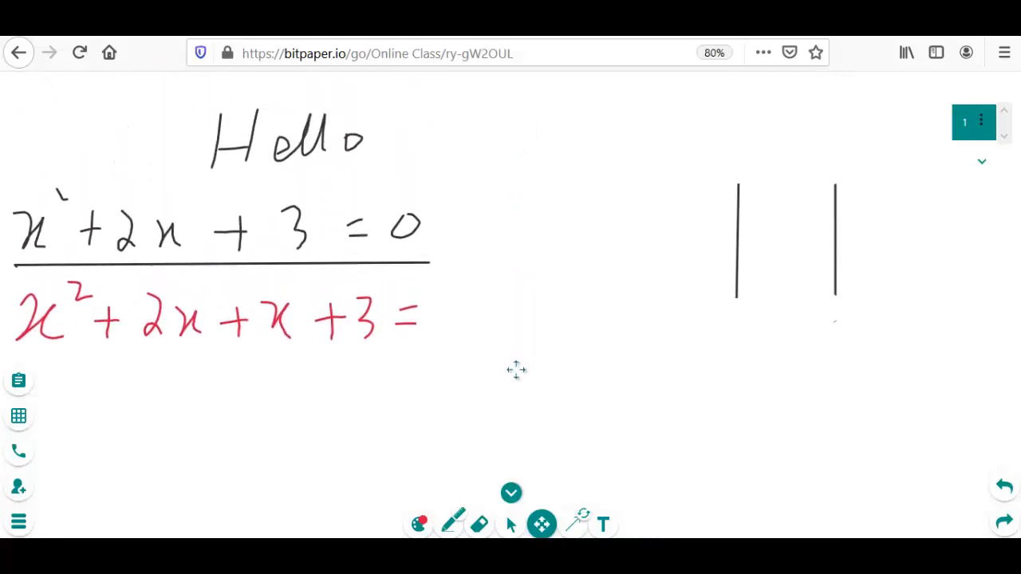
pyautogui.click(582, 527)
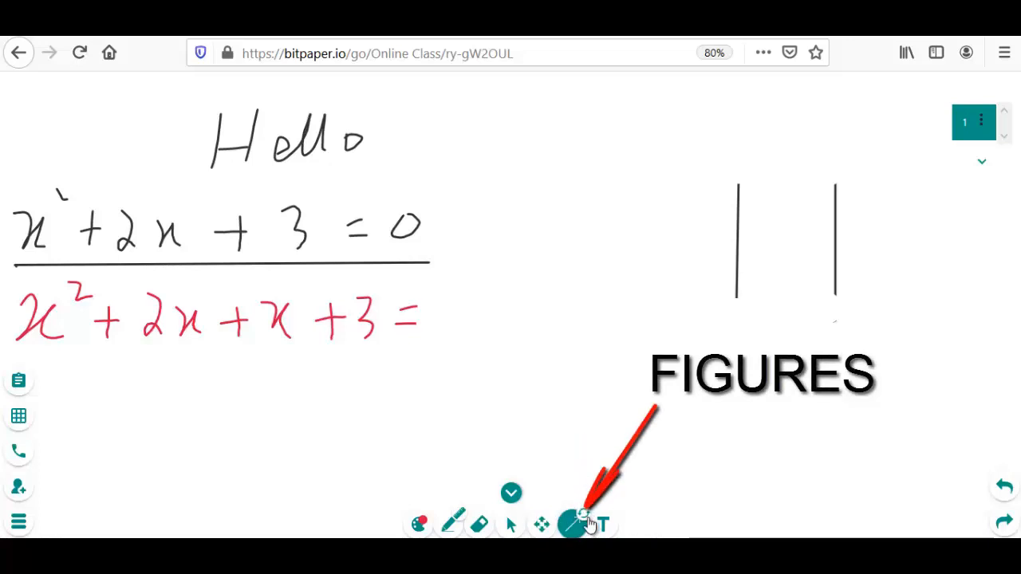
pyautogui.click(583, 524)
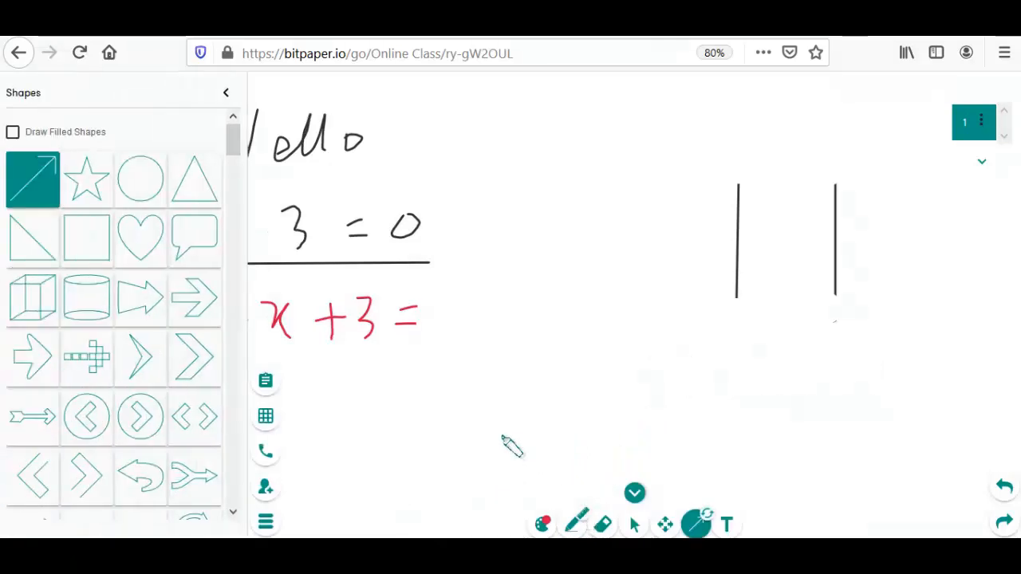
pyautogui.click(87, 189)
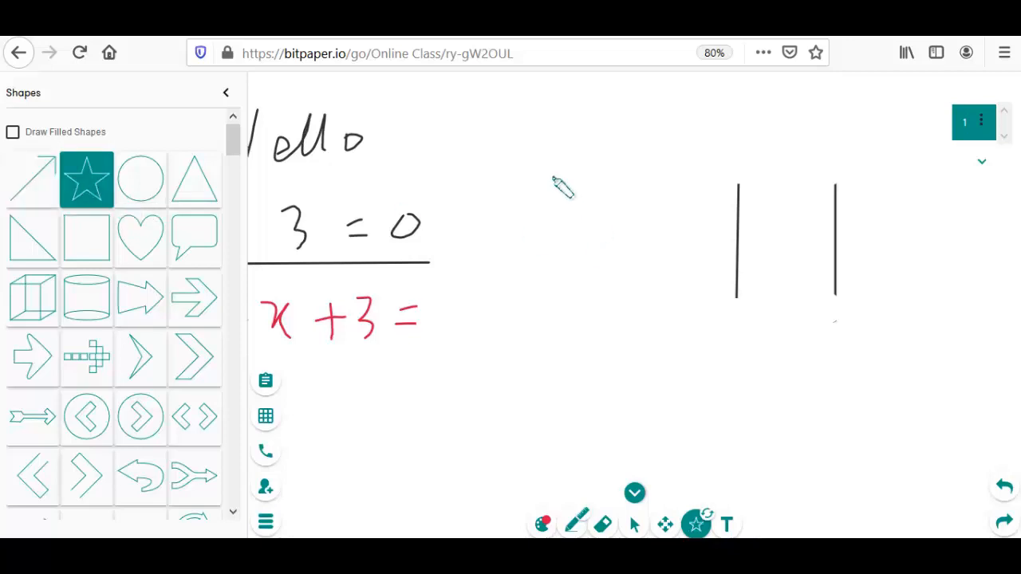
pyautogui.moveTo(558, 187)
pyautogui.mouseDown()
pyautogui.moveTo(598, 242)
pyautogui.moveTo(654, 288)
pyautogui.mouseUp()
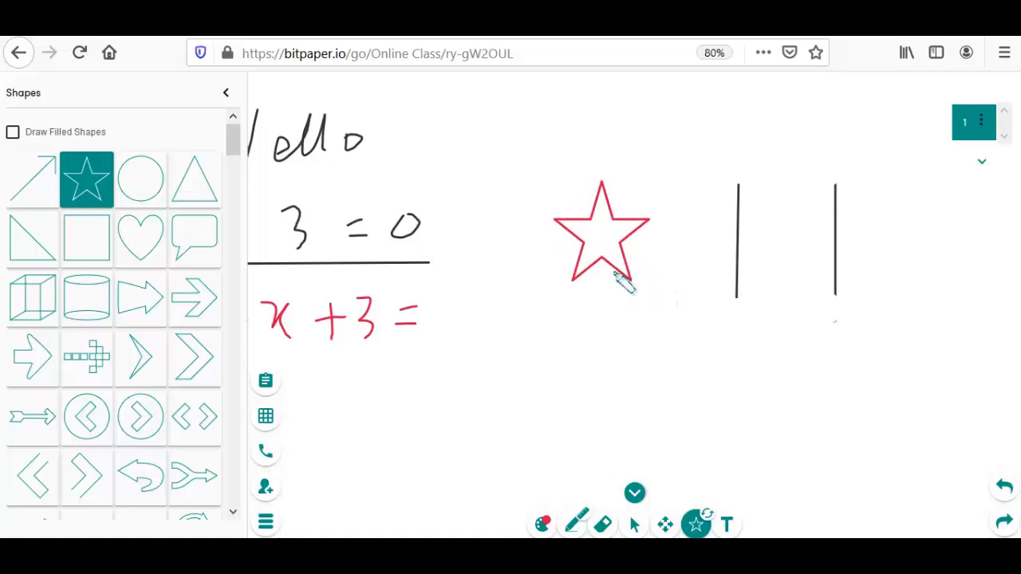
pyautogui.click(72, 239)
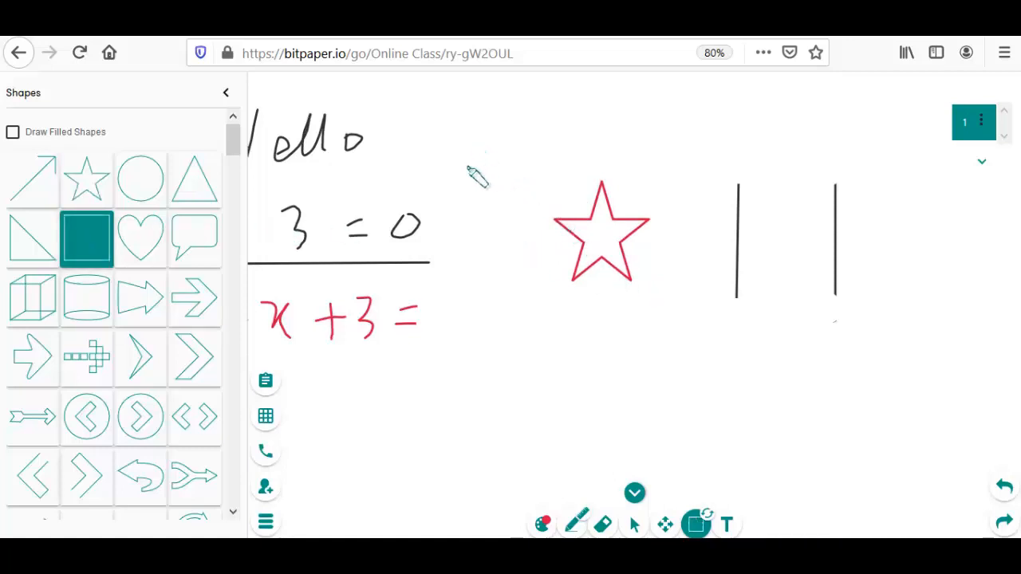
pyautogui.moveTo(469, 169)
pyautogui.mouseDown()
pyautogui.moveTo(485, 244)
pyautogui.moveTo(609, 298)
pyautogui.moveTo(718, 318)
pyautogui.mouseUp()
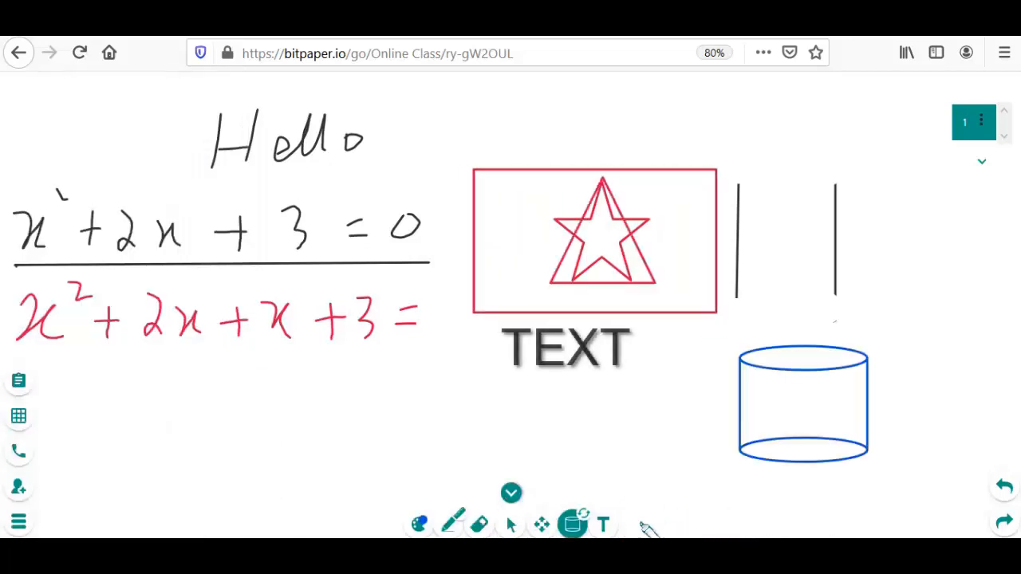
# Add the blue text "Maths Class" at size 34 beneath the red handwritten equation
pyautogui.click(604, 525)
pyautogui.click(257, 396)
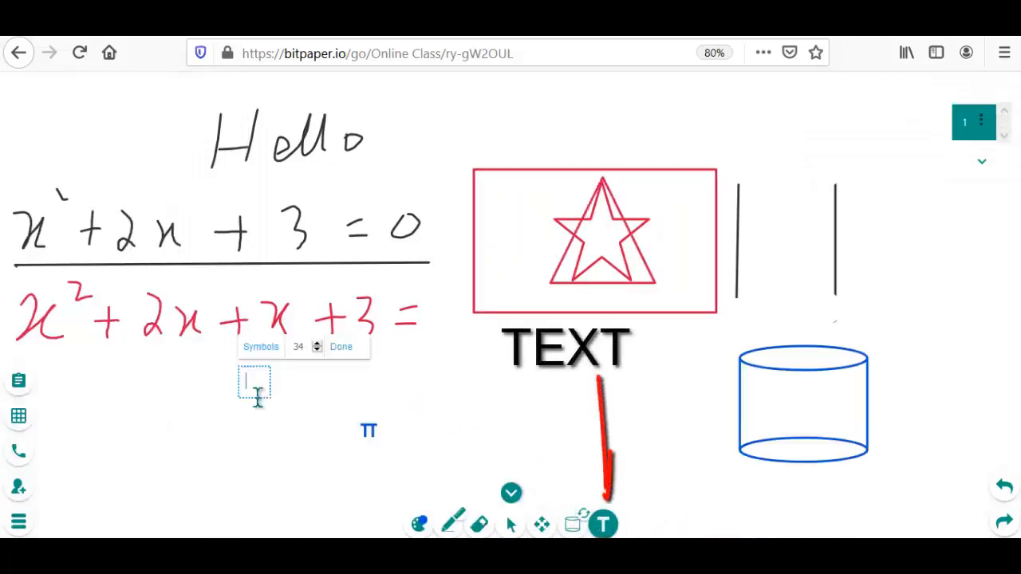
pyautogui.write('Maths')
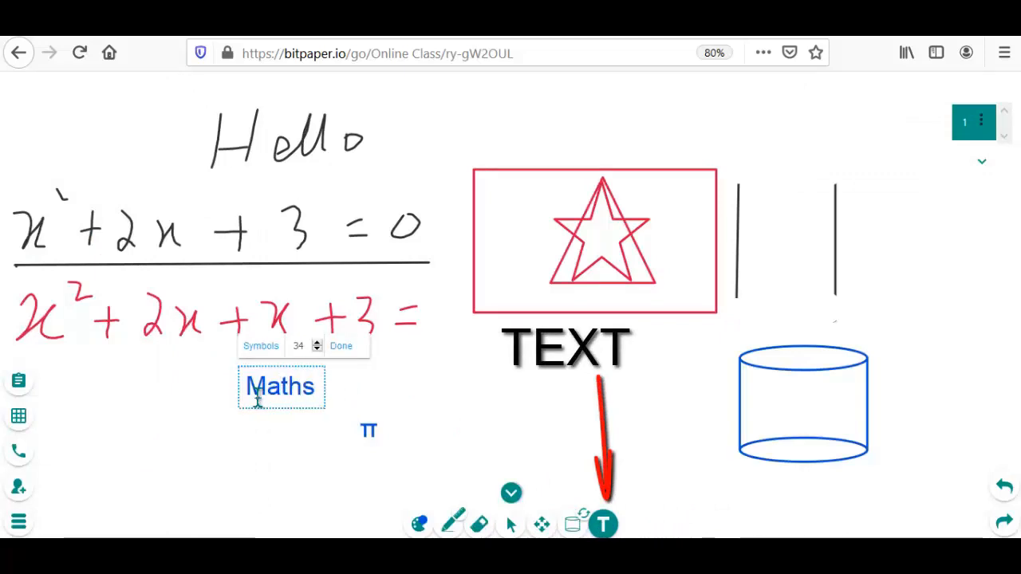
pyautogui.write(' Class')
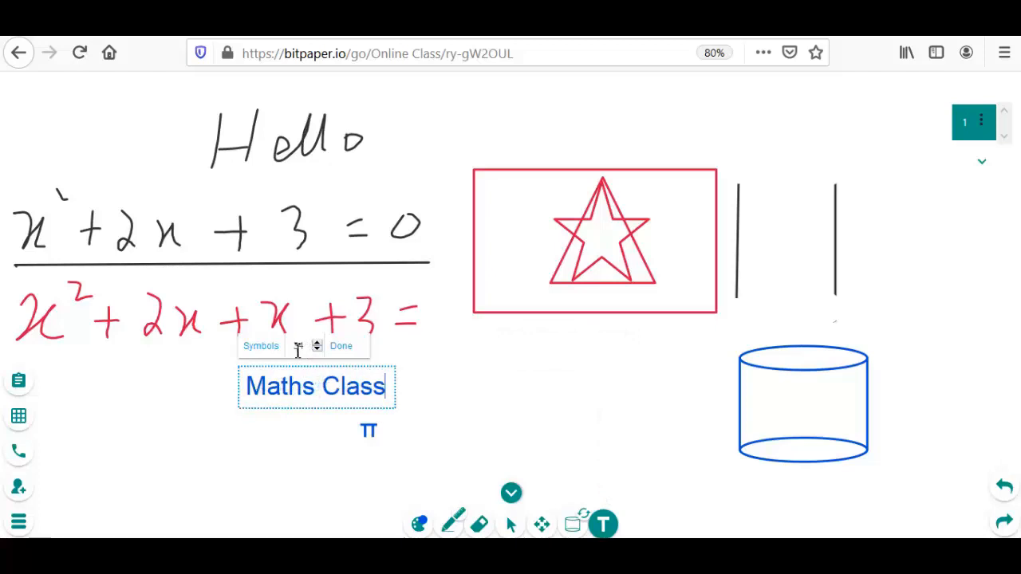
pyautogui.click(341, 346)
pyautogui.click(343, 383)
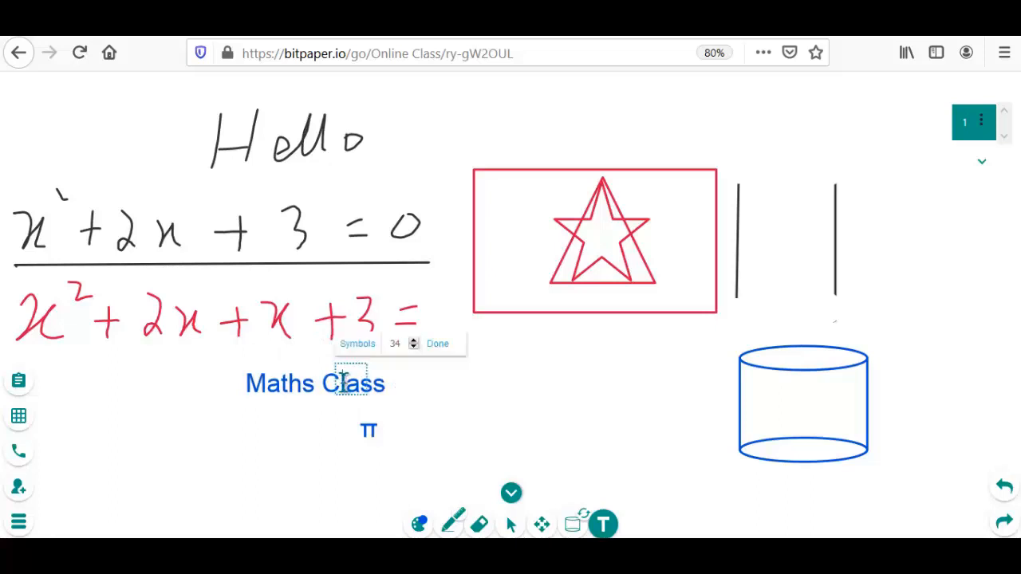
pyautogui.click(288, 399)
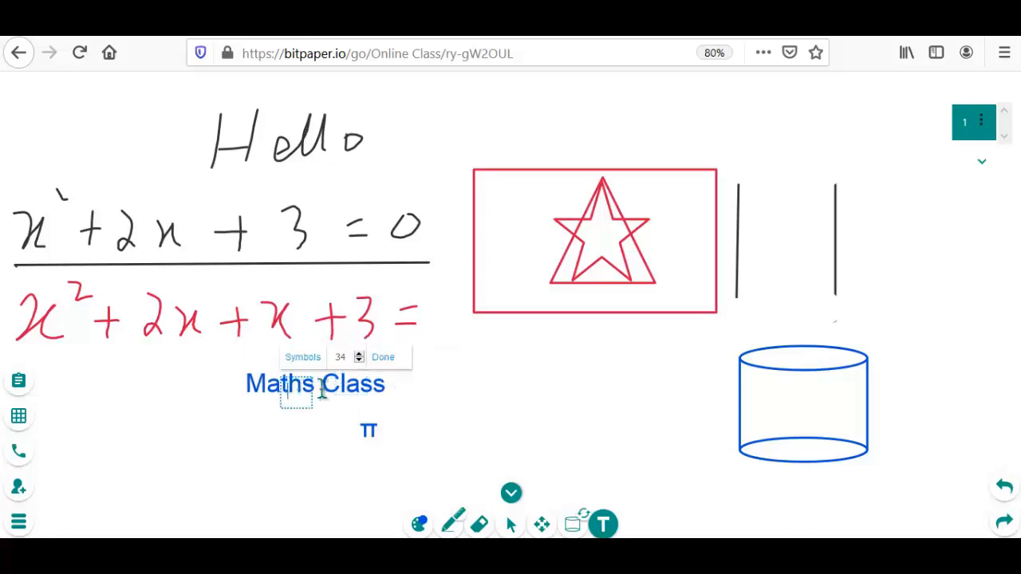
pyautogui.click(412, 389)
pyautogui.click(381, 385)
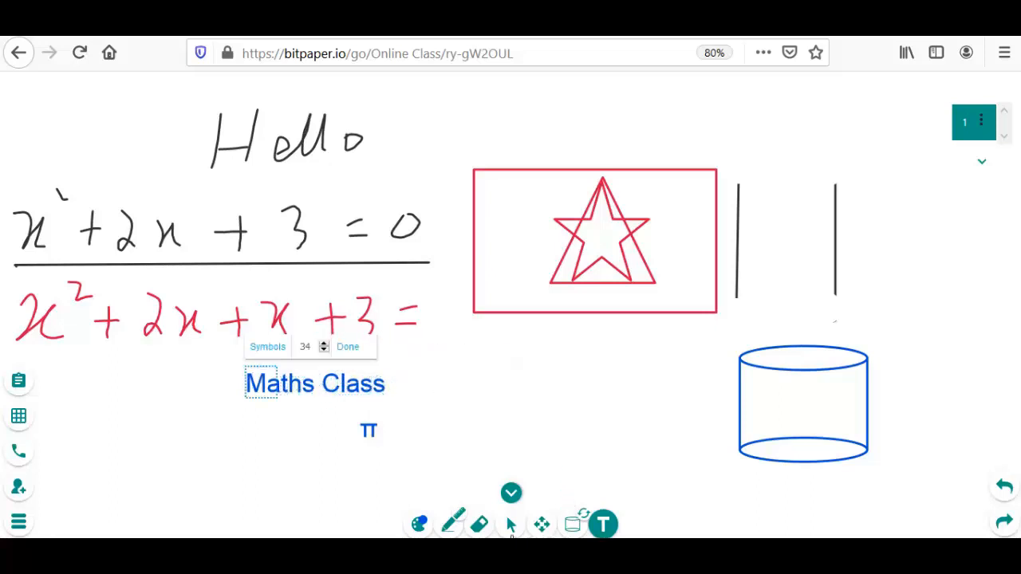
# Move the "Maths Class" text to the whiteboard's upper-left corner, beside the handwritten Hello
pyautogui.click(511, 527)
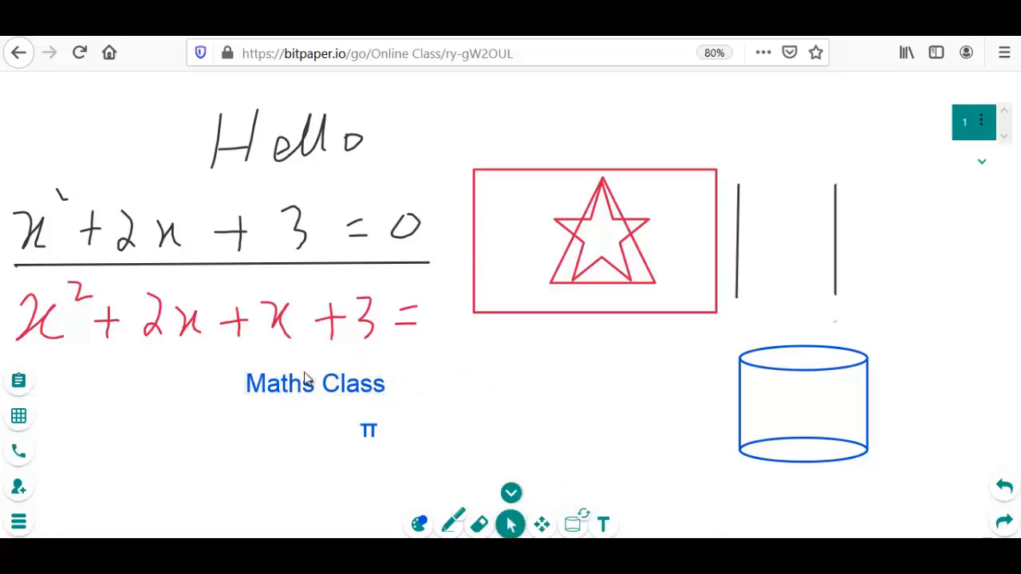
pyautogui.click(323, 384)
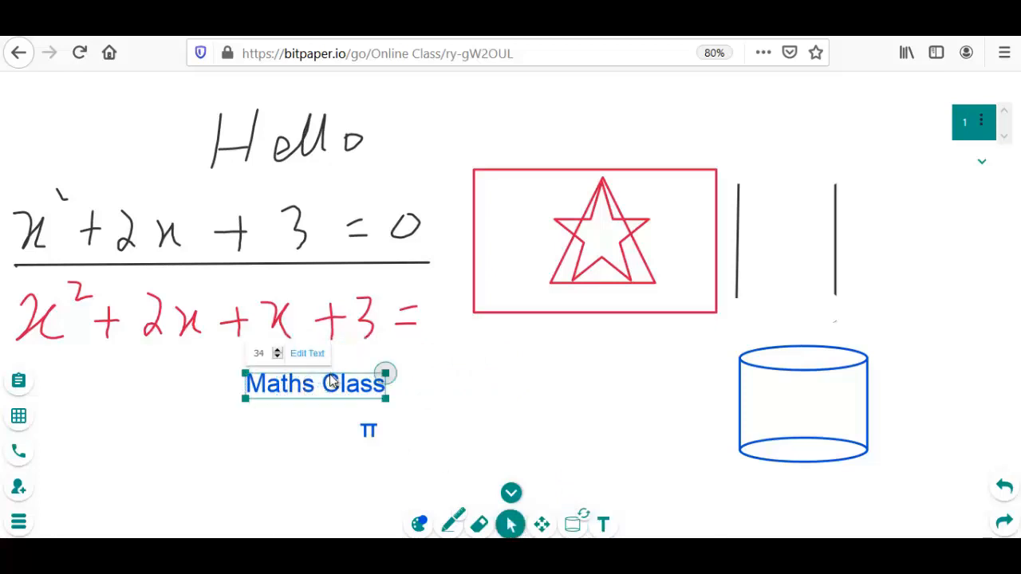
pyautogui.moveTo(325, 371); pyautogui.dragTo(106, 86)
# Add the text formula V= πr²h above the blue cylinder, inserting π and ² as math symbols
pyautogui.click(604, 524)
pyautogui.click(778, 306)
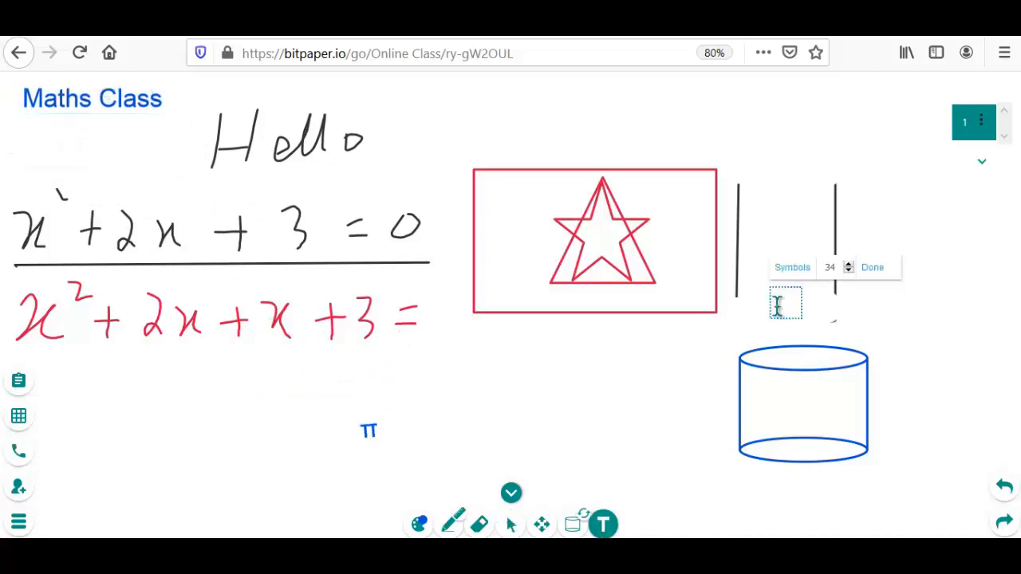
pyautogui.write('V=')
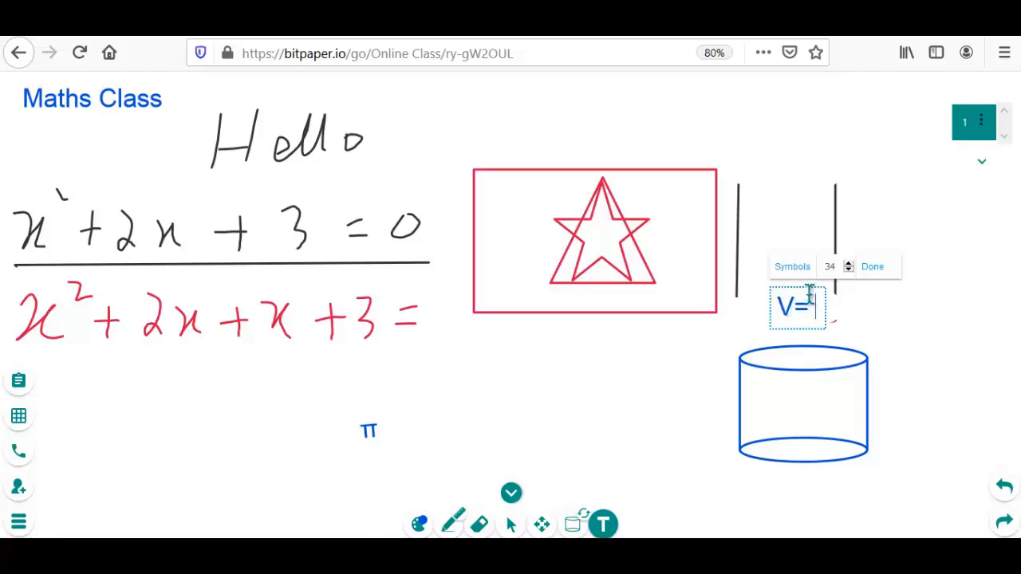
pyautogui.click(794, 275)
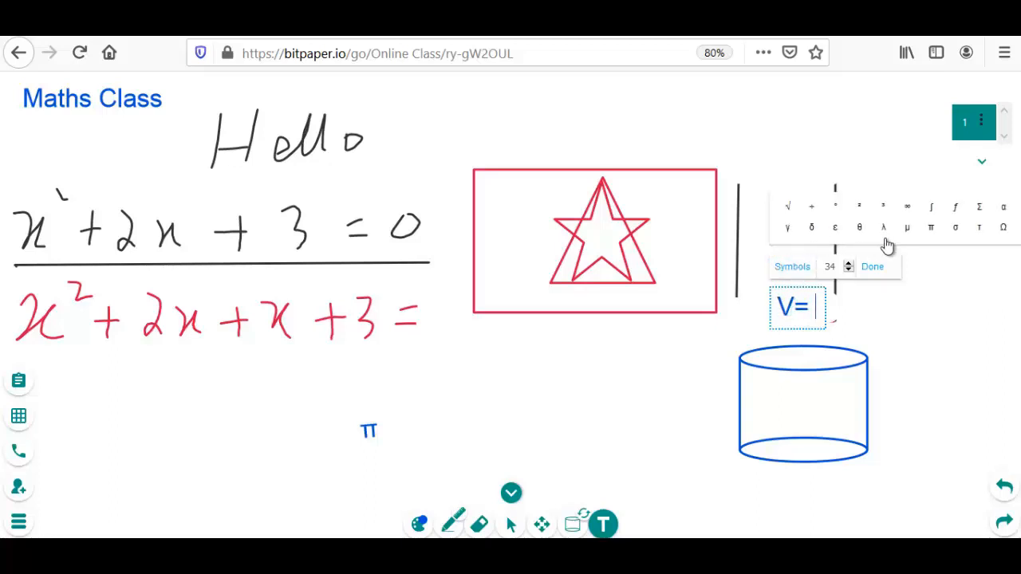
pyautogui.click(930, 229)
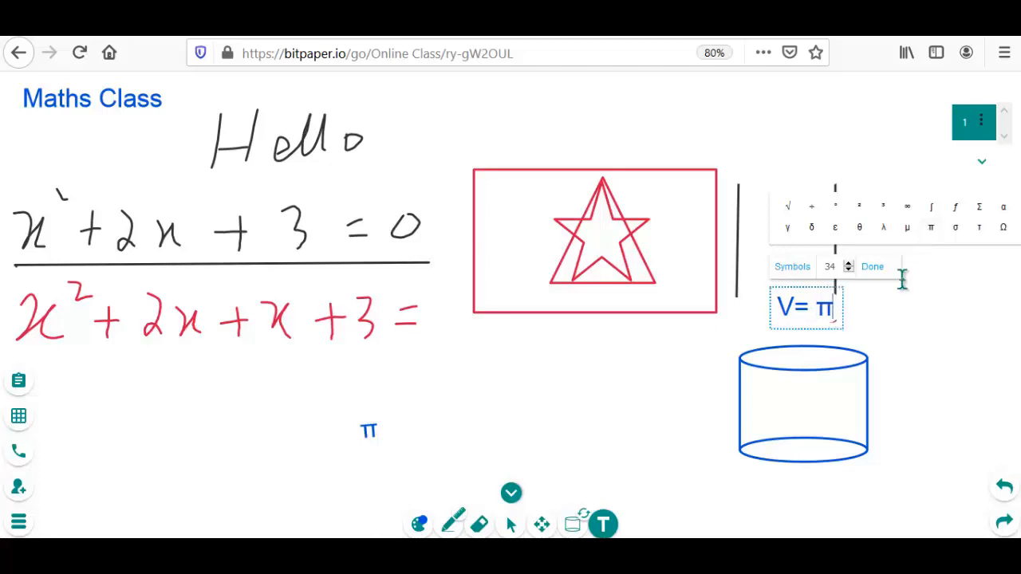
pyautogui.write('r')
pyautogui.click(860, 209)
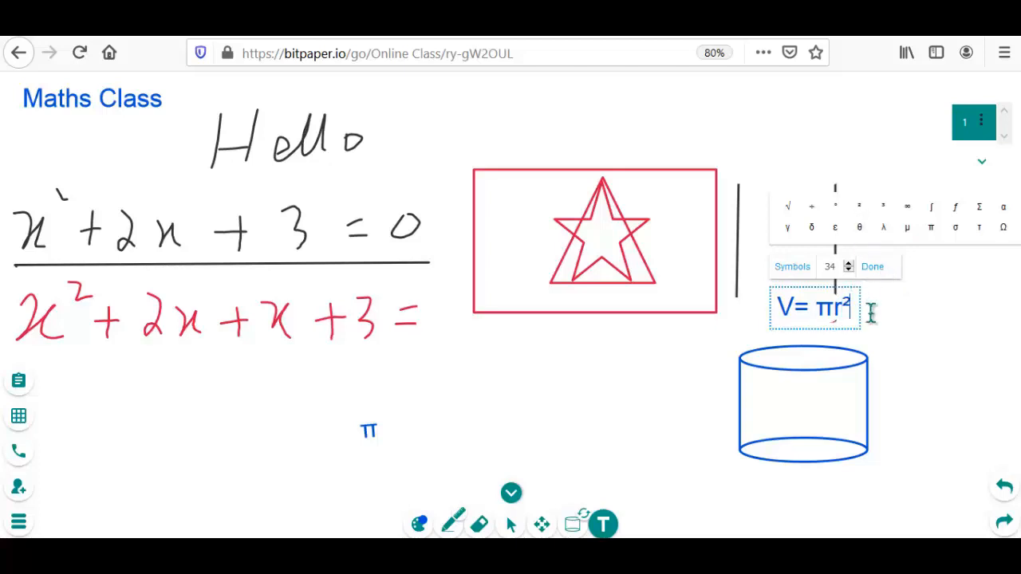
pyautogui.write('h')
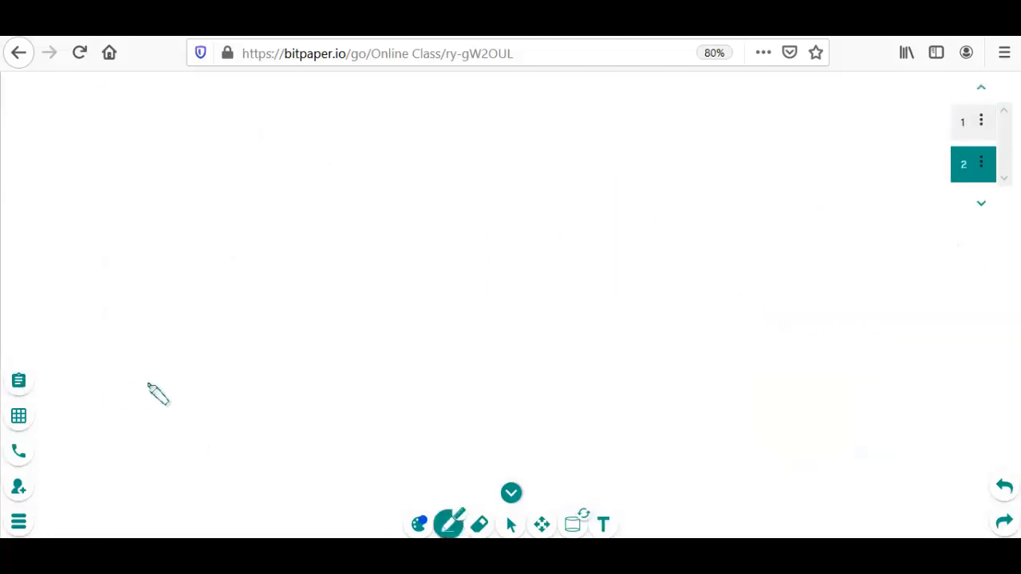
# Upload the PNG image "Untitled" from the Desktop to the whiteboard's files
pyautogui.click(22, 384)
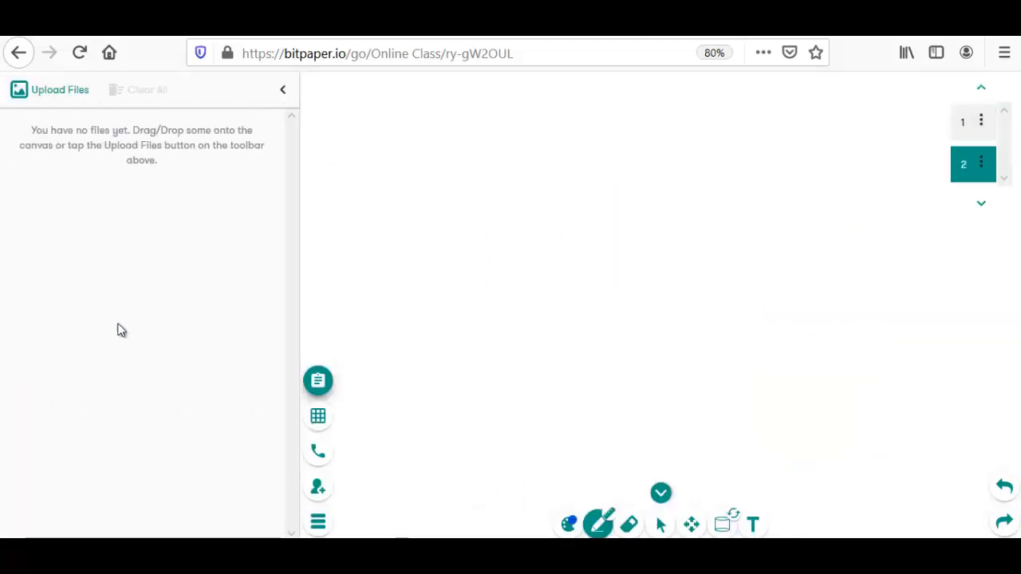
pyautogui.click(69, 92)
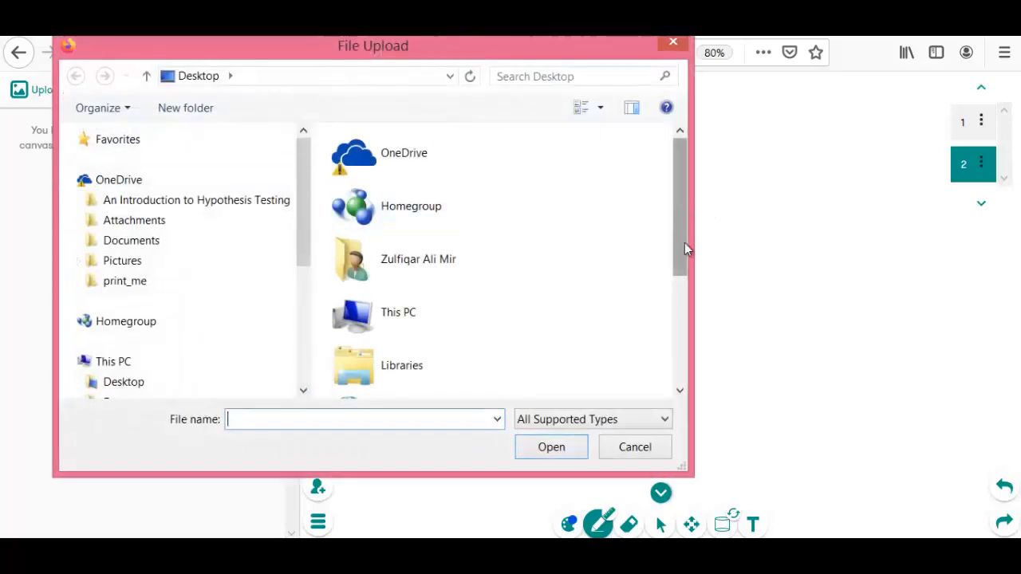
pyautogui.moveTo(685, 249); pyautogui.dragTo(691, 338)
pyautogui.click(406, 376)
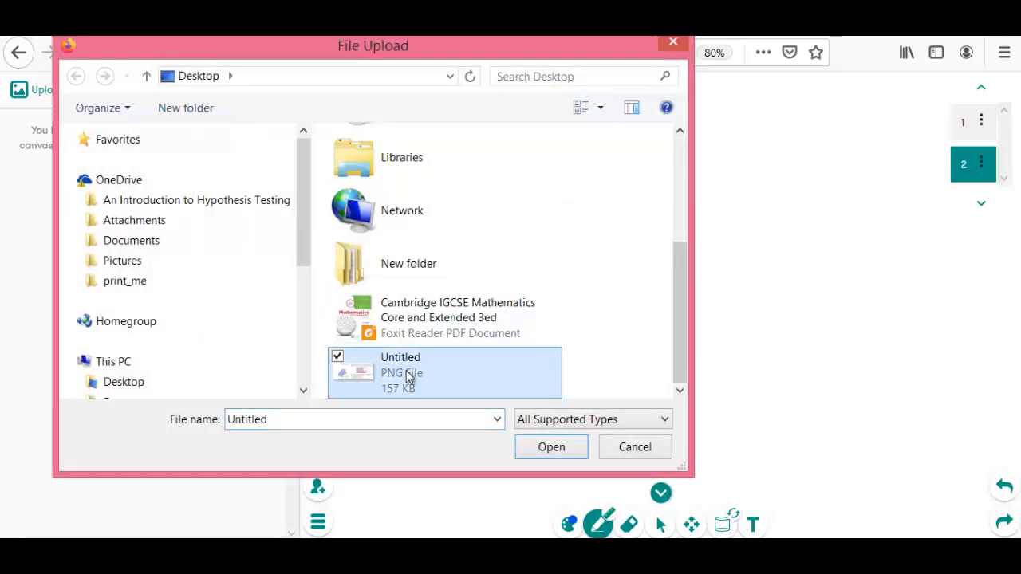
pyautogui.click(534, 451)
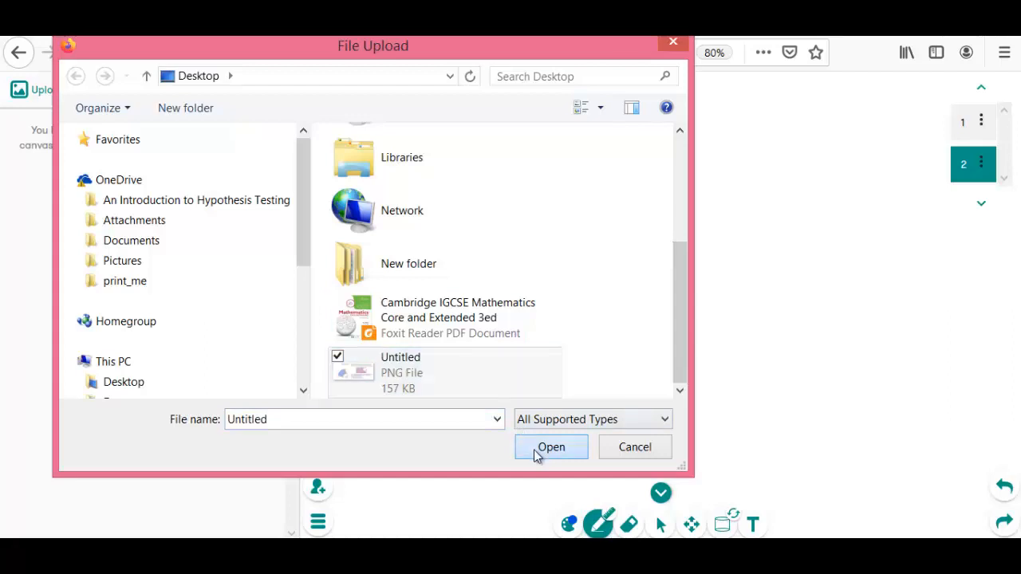